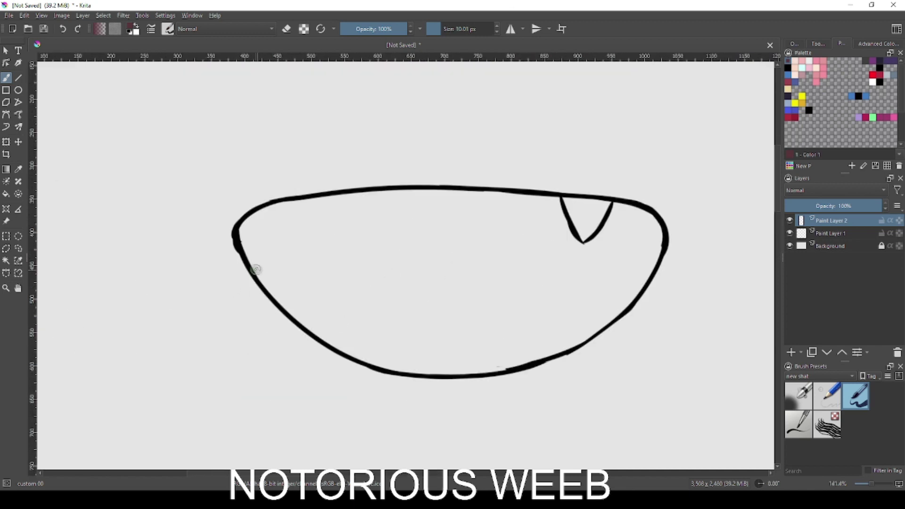
# Draw the tongue's curved upper edge in dark maroon and fill the mouth interior above it around the fang.
pyautogui.moveTo(252, 265); pyautogui.dragTo(487, 230)
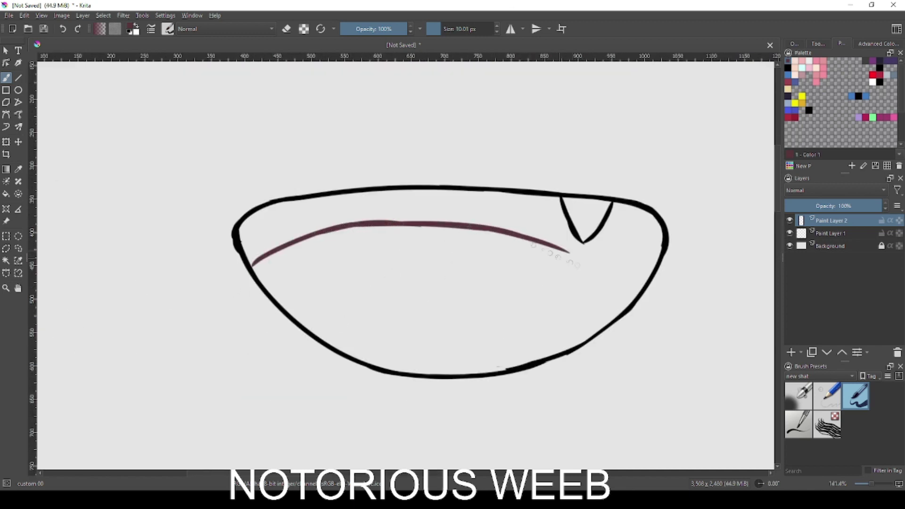
pyautogui.moveTo(650, 275)
pyautogui.mouseDown()
pyautogui.moveTo(646, 231)
pyautogui.moveTo(588, 251)
pyautogui.moveTo(545, 226)
pyautogui.mouseUp()
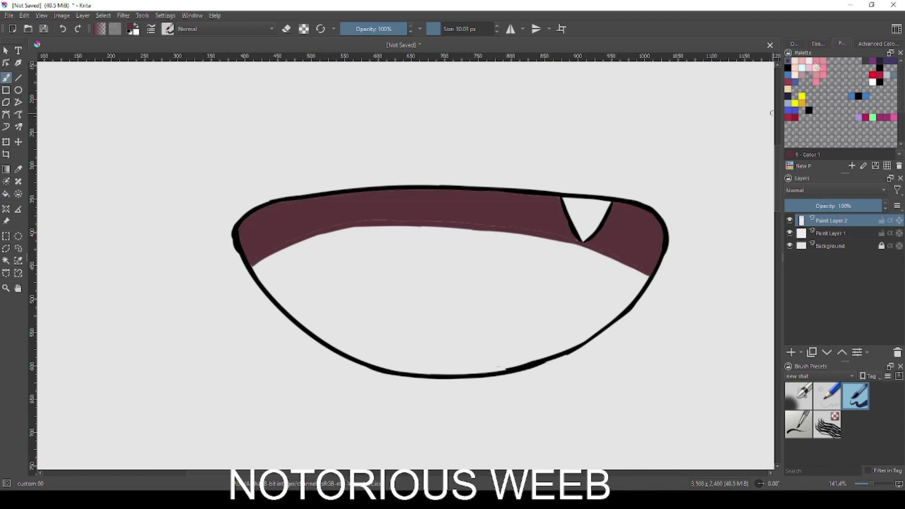
# Fill the empty tongue area with pink and select it by colour.
pyautogui.click(816, 63)
pyautogui.press('f')
pyautogui.click(522, 303)
pyautogui.press('w')
pyautogui.click(559, 323)
# Try shading the tongue's upper edge in dark maroon with an enlarged soft airbrush.
pyautogui.click(799, 396)
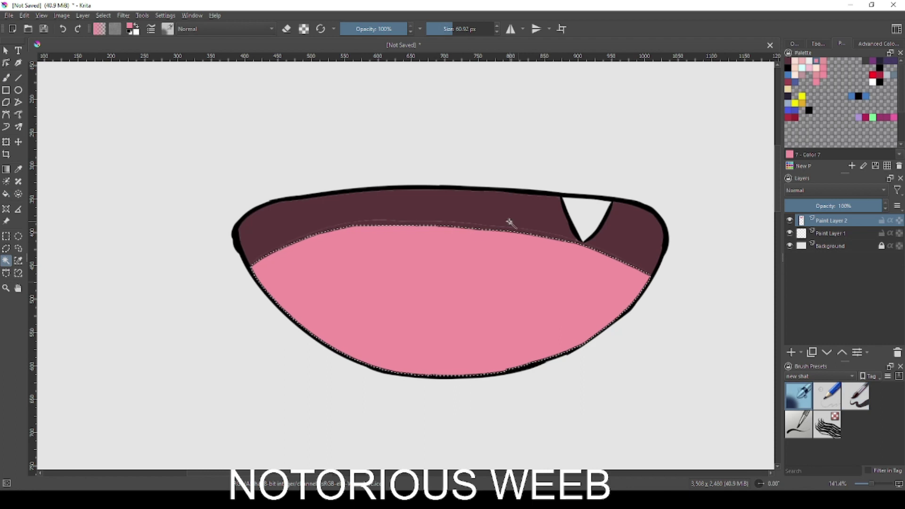
pyautogui.click(789, 68)
pyautogui.press('b')
pyautogui.press(']')
pyautogui.press(']')
pyautogui.press(']')
pyautogui.press(']')
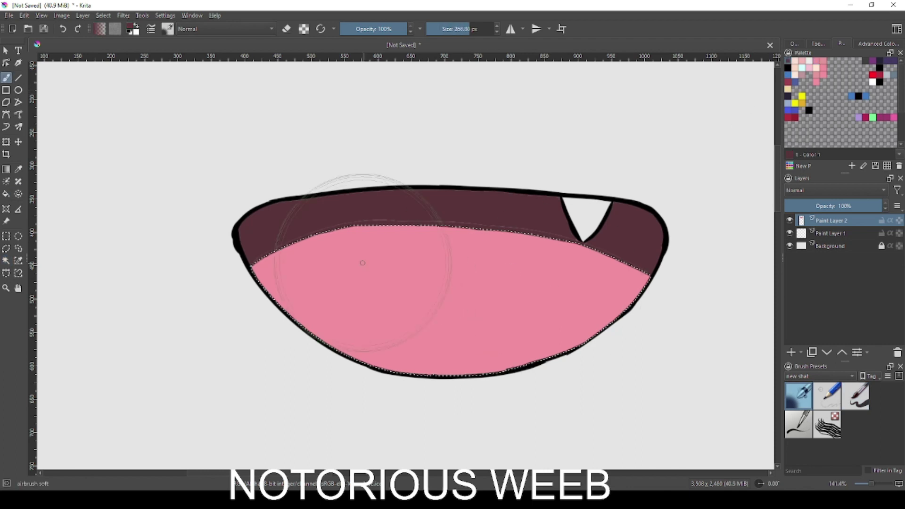
pyautogui.moveTo(233, 314); pyautogui.dragTo(396, 297)
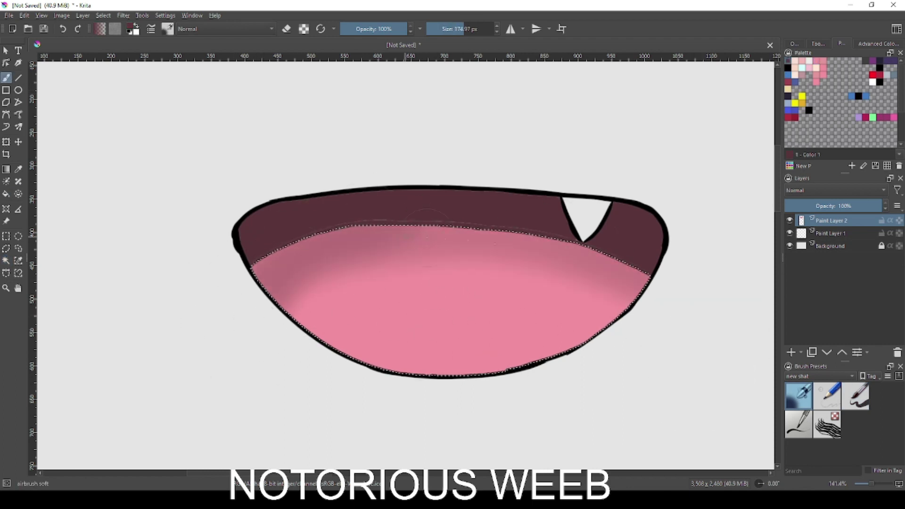
# Refill the tongue area with pink and return to the brush with the tongue selected.
pyautogui.click(817, 61)
pyautogui.press('f')
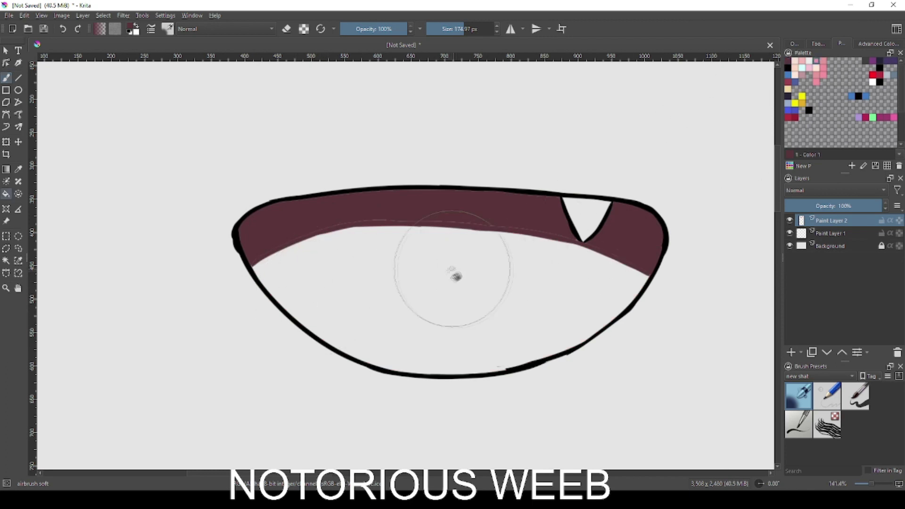
pyautogui.click(540, 295)
pyautogui.press('b')
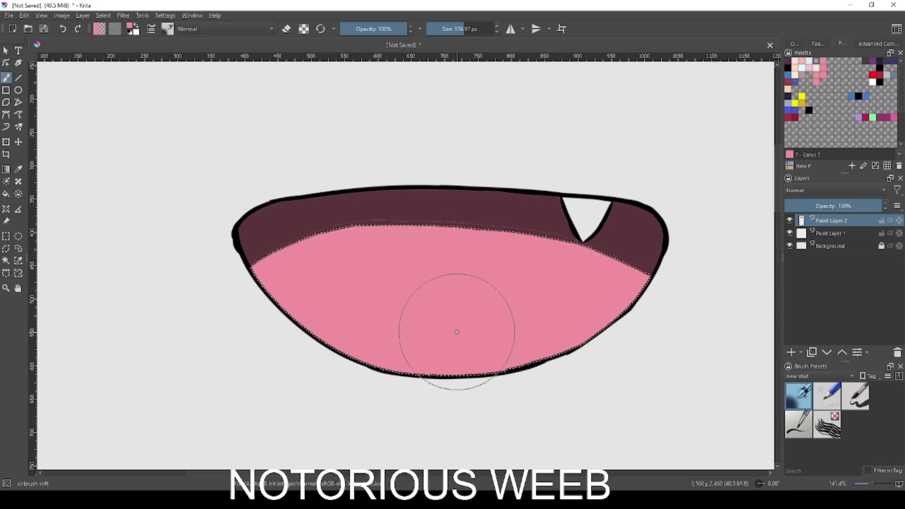
# Airbrush soft dark maroon shading along the tongue's upper edge and both side corners.
pyautogui.click(788, 60)
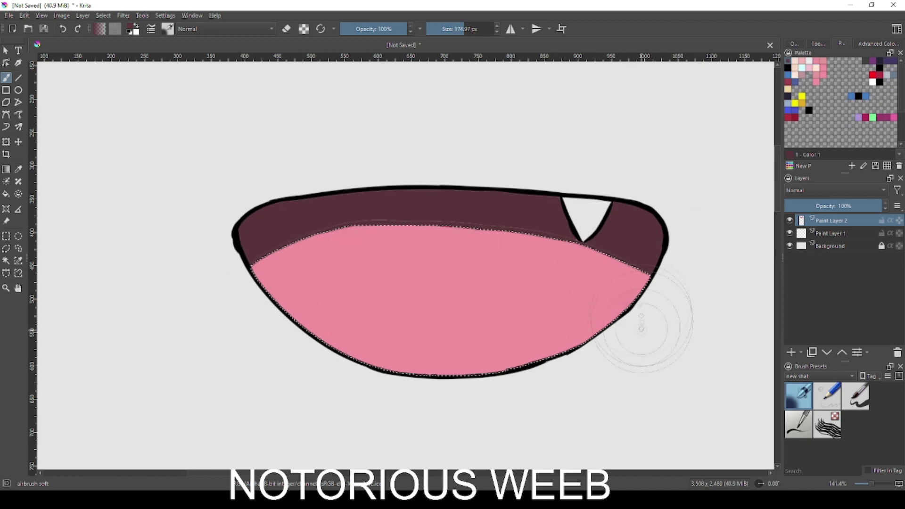
pyautogui.moveTo(653, 325); pyautogui.dragTo(231, 295)
pyautogui.moveTo(670, 349); pyautogui.dragTo(222, 285)
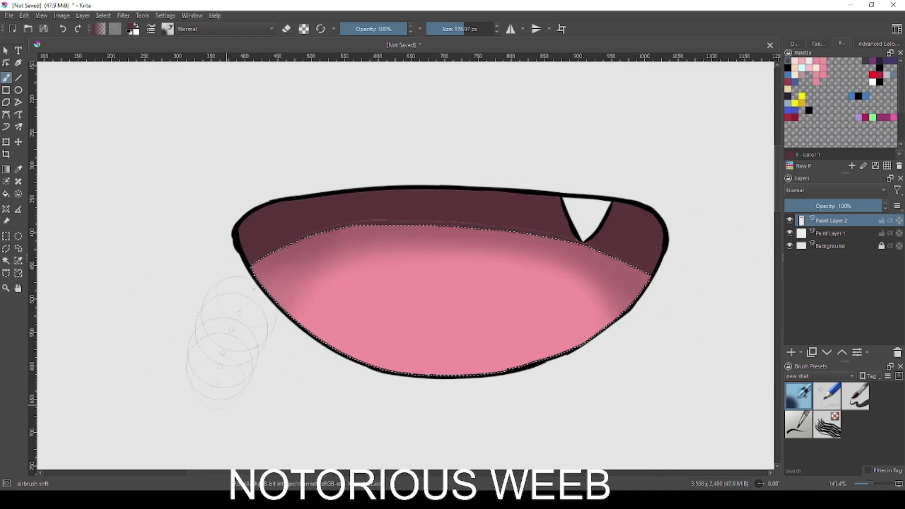
# Select the maroon mouth interior, darken it with black airbrush shading, and clear the selection.
pyautogui.press('w')
pyautogui.click(566, 231)
pyautogui.press('b')
pyautogui.click(788, 68)
pyautogui.moveTo(212, 313)
pyautogui.mouseDown()
pyautogui.moveTo(710, 382)
pyautogui.moveTo(217, 302)
pyautogui.mouseUp()
pyautogui.press('w')
pyautogui.hotkey('ctrl', 'shift', 'a')
# Draw the wavy upper edge and right side of a second mouth in black ink, right of the first mouth.
pyautogui.scroll(-2, 457, 224)
pyautogui.scroll(-2, 457, 225)
pyautogui.scroll(2, 518, 321)
pyautogui.moveTo(519, 321); pyautogui.dragTo(198, 298)
pyautogui.click(856, 399)
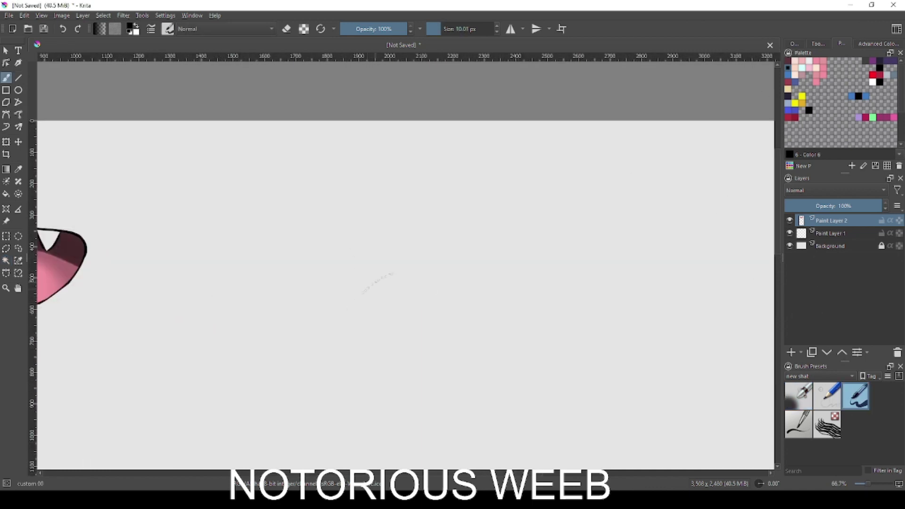
pyautogui.moveTo(367, 286)
pyautogui.mouseDown()
pyautogui.moveTo(458, 285)
pyautogui.moveTo(454, 270)
pyautogui.moveTo(420, 259)
pyautogui.moveTo(510, 315)
pyautogui.mouseUp()
pyautogui.hotkey('ctrl', 'z')
pyautogui.hotkey('ctrl', 'z')
pyautogui.moveTo(428, 280)
pyautogui.mouseDown()
pyautogui.moveTo(510, 315)
pyautogui.moveTo(489, 338)
pyautogui.moveTo(514, 342)
pyautogui.mouseUp()
pyautogui.press('e')
pyautogui.press('e')
# Draw the second mouth's left side and arched lower edge to close its outline.
pyautogui.moveTo(370, 287)
pyautogui.mouseDown()
pyautogui.moveTo(307, 376)
pyautogui.moveTo(333, 378)
pyautogui.moveTo(332, 339)
pyautogui.moveTo(329, 366)
pyautogui.mouseUp()
pyautogui.hotkey('ctrl', 'z')
pyautogui.hotkey('ctrl', 'z')
pyautogui.hotkey('ctrl', 'z')
pyautogui.hotkey('ctrl', 'z')
pyautogui.hotkey('ctrl', 'z')
pyautogui.moveTo(336, 328); pyautogui.dragTo(329, 368)
pyautogui.moveTo(329, 360)
pyautogui.mouseDown()
pyautogui.moveTo(352, 366)
pyautogui.moveTo(434, 336)
pyautogui.moveTo(475, 341)
pyautogui.mouseUp()
pyautogui.hotkey('ctrl', 'z')
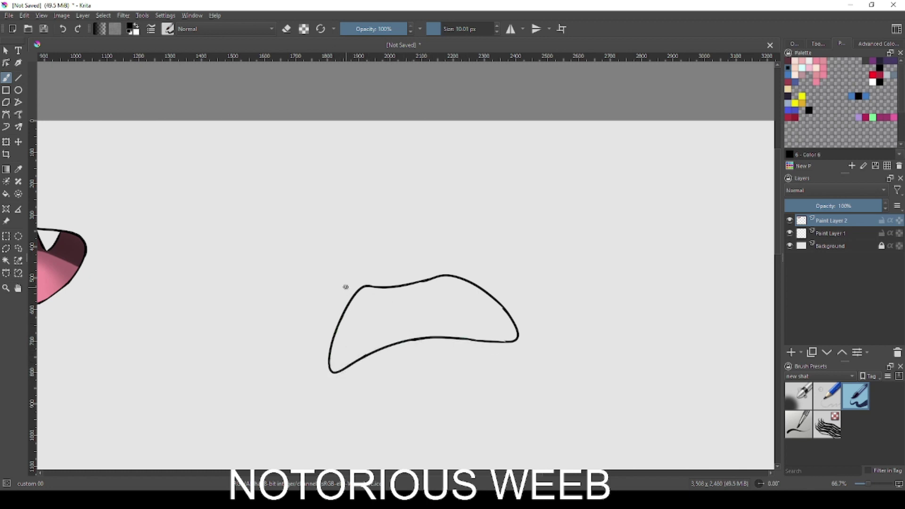
# Draw zigzag tooth marks near both sides of the second mouth and a short thin line in its centre.
pyautogui.moveTo(340, 325)
pyautogui.mouseDown()
pyautogui.moveTo(375, 319)
pyautogui.moveTo(361, 317)
pyautogui.moveTo(391, 302)
pyautogui.mouseUp()
pyautogui.hotkey('ctrl', 'z')
pyautogui.hotkey('ctrl', 'z')
pyautogui.hotkey('ctrl', 'z')
pyautogui.moveTo(474, 302); pyautogui.dragTo(496, 301)
pyautogui.hotkey('ctrl', 'z')
pyautogui.moveTo(404, 315); pyautogui.dragTo(493, 298)
pyautogui.hotkey('ctrl', 'z')
pyautogui.hotkey('ctrl', 'z')
pyautogui.hotkey('ctrl', 'z')
pyautogui.hotkey('ctrl', 'z')
pyautogui.moveTo(414, 314); pyautogui.dragTo(435, 311)
# Add short curved accent marks outside the second mouth, at its right side, lower left corner and upper edge.
pyautogui.moveTo(535, 325); pyautogui.dragTo(540, 357)
pyautogui.moveTo(313, 364); pyautogui.dragTo(323, 378)
pyautogui.moveTo(398, 266); pyautogui.dragTo(423, 263)
# Outline a wavy patch in the second mouth's lower left corner and fill it with dark maroon.
pyautogui.hotkey('ctrl', '+')
pyautogui.hotkey('ctrl', '+')
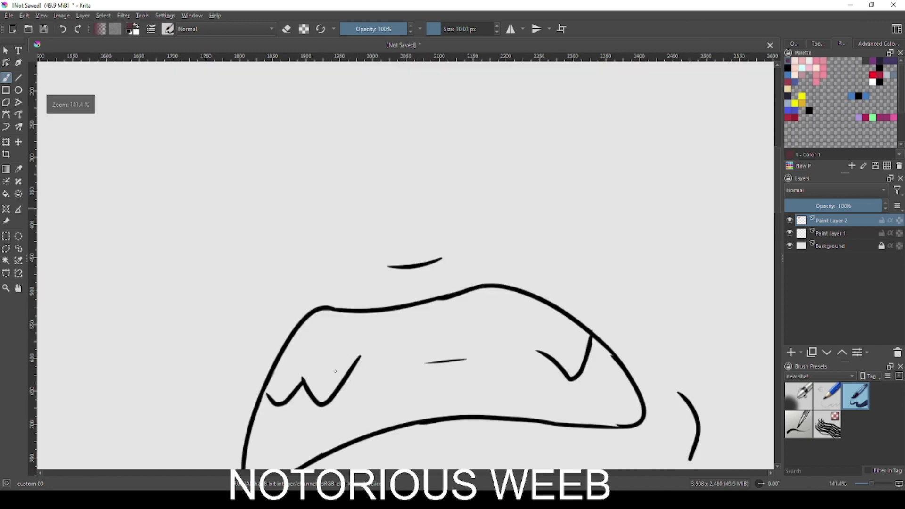
pyautogui.moveTo(376, 322); pyautogui.dragTo(440, 204)
pyautogui.moveTo(308, 350)
pyautogui.mouseDown()
pyautogui.moveTo(327, 359)
pyautogui.moveTo(318, 356)
pyautogui.moveTo(345, 352)
pyautogui.mouseUp()
pyautogui.hotkey('ctrl', 'z')
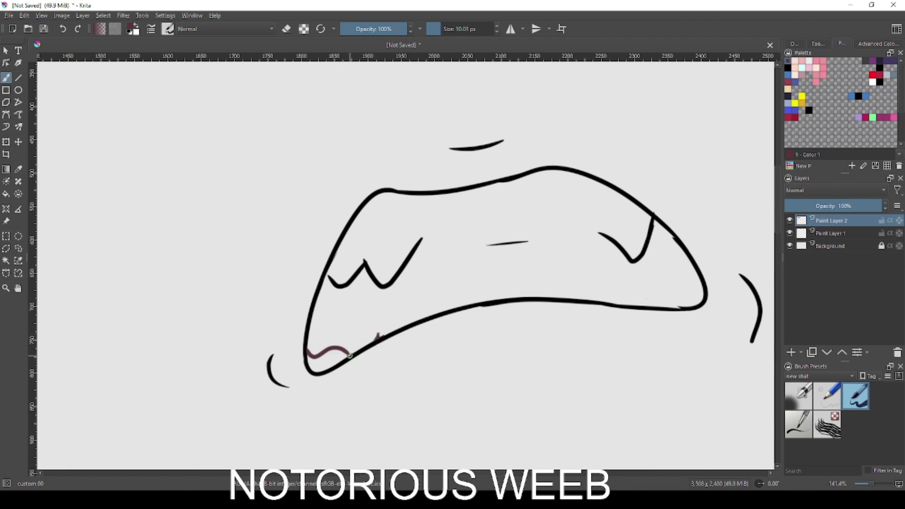
pyautogui.press('f')
pyautogui.click(340, 361)
pyautogui.press('b')
# Paint a small maroon triangle on the lower edge near the right side, plus a maroon patch in the right corner.
pyautogui.moveTo(620, 289); pyautogui.dragTo(634, 306)
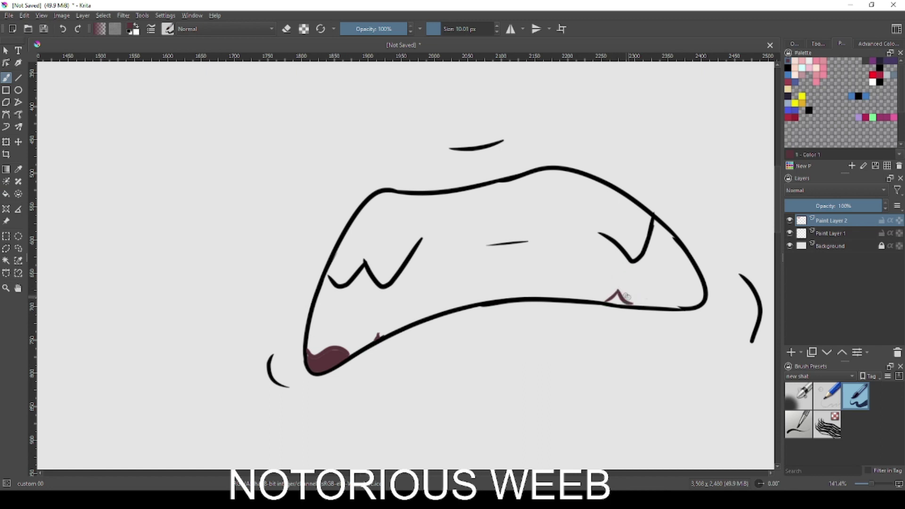
pyautogui.press('f')
pyautogui.click(625, 301)
pyautogui.press('b')
pyautogui.moveTo(697, 282); pyautogui.dragTo(704, 299)
# Paint small dark maroon gum patches along the second mouth's upper edge and upper left corner.
pyautogui.moveTo(569, 173)
pyautogui.mouseDown()
pyautogui.moveTo(589, 219)
pyautogui.moveTo(586, 192)
pyautogui.moveTo(590, 200)
pyautogui.moveTo(598, 181)
pyautogui.mouseUp()
pyautogui.hotkey('ctrl', 'z')
pyautogui.hotkey('ctrl', 'z')
pyautogui.hotkey('ctrl', 'z')
pyautogui.moveTo(570, 173)
pyautogui.mouseDown()
pyautogui.moveTo(597, 183)
pyautogui.moveTo(588, 184)
pyautogui.mouseUp()
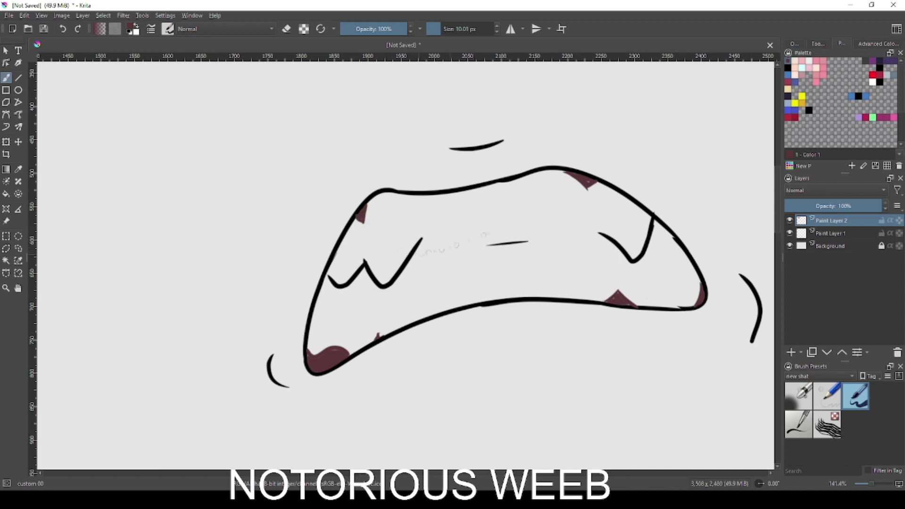
# Draw a short curved line beneath the second mouth's lower edge.
pyautogui.scroll(-3, 593, 228)
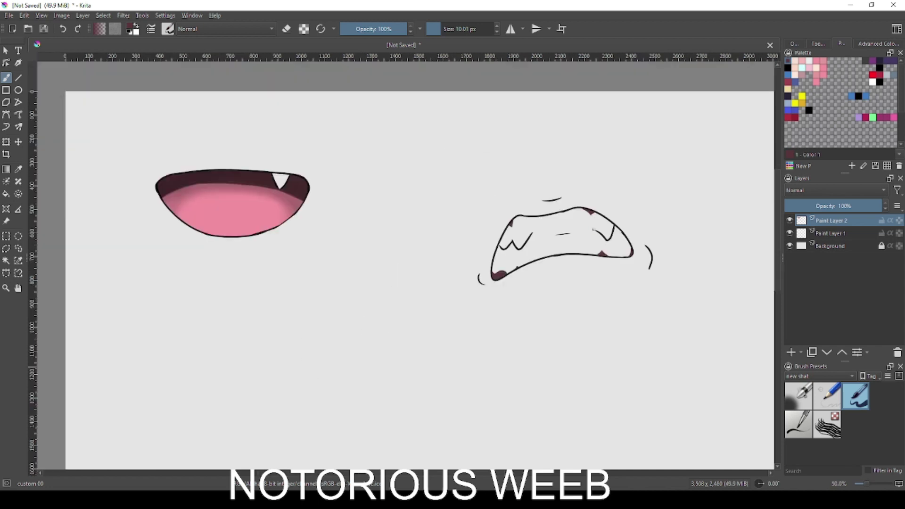
pyautogui.moveTo(593, 228); pyautogui.dragTo(493, 269)
pyautogui.scroll(1, 494, 268)
pyautogui.scroll(3, 381, 303)
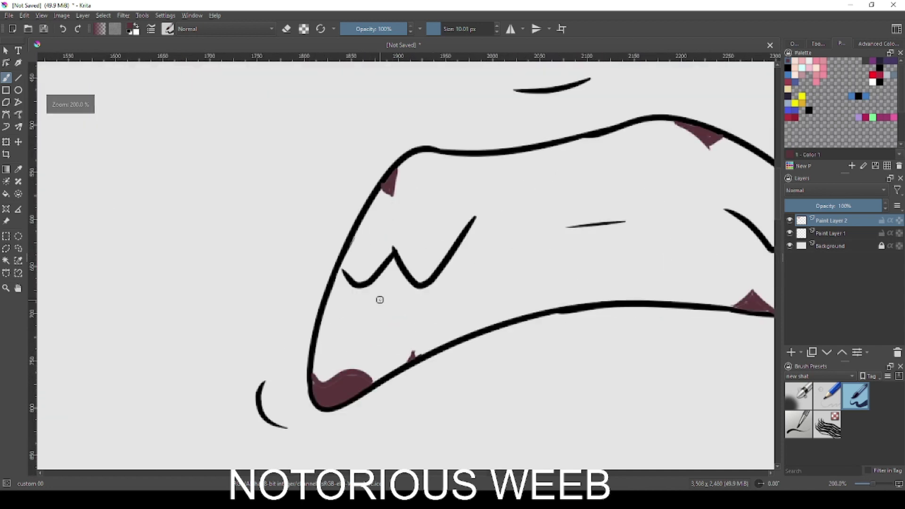
pyautogui.press('[')
pyautogui.press('e')
pyautogui.scroll(-3, 387, 250)
pyautogui.press('e')
pyautogui.moveTo(446, 293); pyautogui.dragTo(491, 285)
# Erase the accent marks at the right side, lower left corner and upper edge of the second mouth.
pyautogui.press('e')
pyautogui.moveTo(585, 239)
pyautogui.mouseDown()
pyautogui.moveTo(599, 265)
pyautogui.moveTo(590, 252)
pyautogui.moveTo(588, 269)
pyautogui.mouseUp()
pyautogui.press(']')
pyautogui.moveTo(362, 277); pyautogui.dragTo(369, 292)
pyautogui.moveTo(378, 191); pyautogui.dragTo(626, 163)
pyautogui.press('e')
# Draw a side-profile open mouth below the first two, with a curved lower lip, chin line and upper lip.
pyautogui.moveTo(465, 338); pyautogui.dragTo(415, 242)
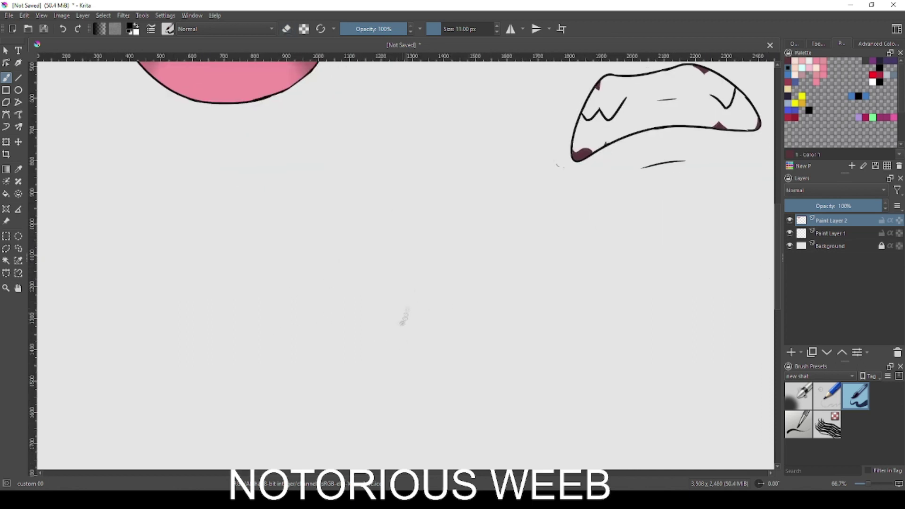
pyautogui.moveTo(337, 364); pyautogui.dragTo(343, 352)
pyautogui.hotkey('ctrl', 'z')
pyautogui.moveTo(348, 385); pyautogui.dragTo(375, 407)
pyautogui.moveTo(343, 354)
pyautogui.mouseDown()
pyautogui.moveTo(376, 324)
pyautogui.moveTo(349, 329)
pyautogui.moveTo(376, 317)
pyautogui.moveTo(384, 324)
pyautogui.moveTo(365, 333)
pyautogui.moveTo(385, 325)
pyautogui.mouseUp()
pyautogui.hotkey('ctrl', 'z')
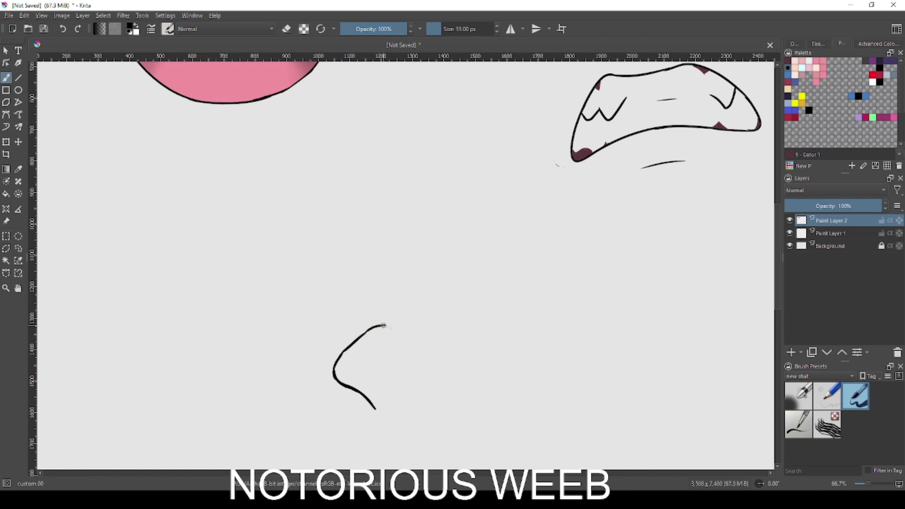
pyautogui.moveTo(370, 327); pyautogui.dragTo(366, 321)
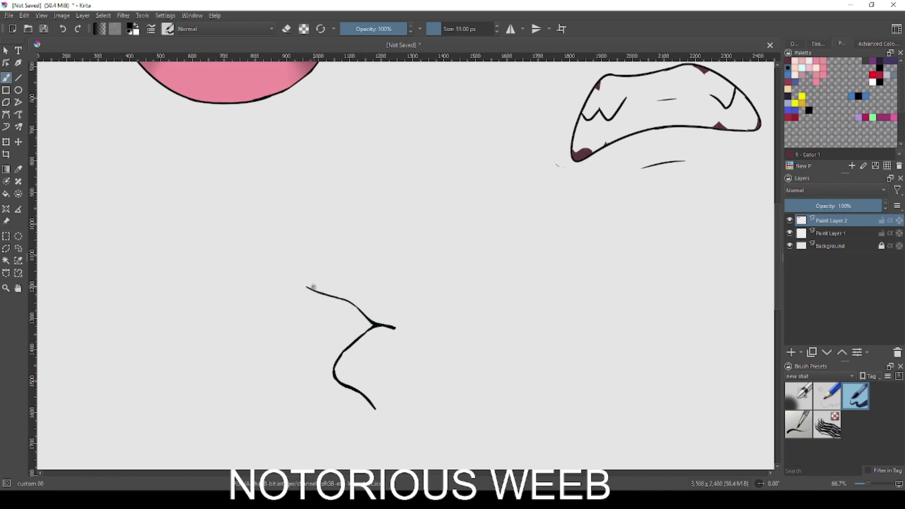
# Add the upper teeth, a small nose mark and a long tongue hanging out of the profile mouth.
pyautogui.moveTo(313, 290)
pyautogui.mouseDown()
pyautogui.moveTo(302, 282)
pyautogui.moveTo(320, 304)
pyautogui.moveTo(345, 305)
pyautogui.moveTo(314, 326)
pyautogui.moveTo(304, 362)
pyautogui.mouseUp()
pyautogui.hotkey('ctrl', 'z')
pyautogui.hotkey('ctrl', 'z')
pyautogui.hotkey('ctrl', 'z')
pyautogui.moveTo(322, 306); pyautogui.dragTo(299, 371)
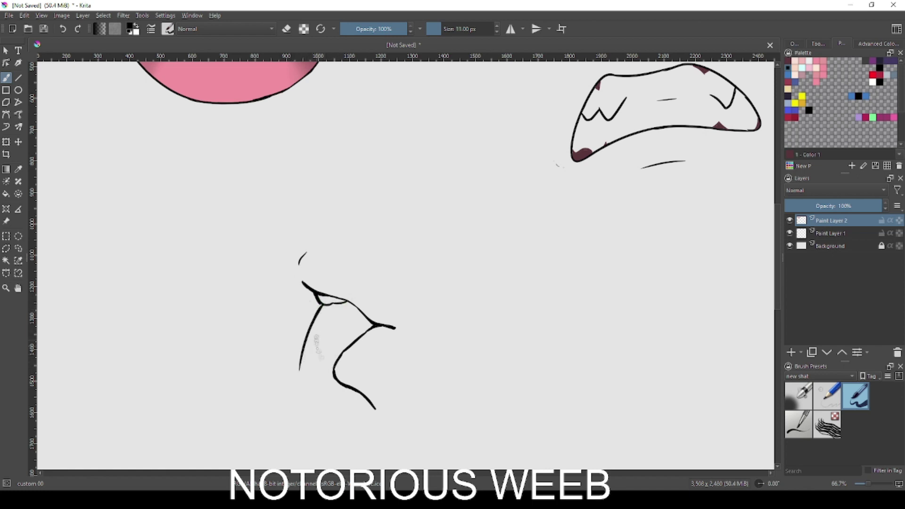
pyautogui.hotkey('ctrl', 'z')
pyautogui.moveTo(322, 304)
pyautogui.mouseDown()
pyautogui.moveTo(305, 379)
pyautogui.moveTo(325, 375)
pyautogui.moveTo(352, 344)
pyautogui.moveTo(316, 384)
pyautogui.mouseUp()
pyautogui.hotkey('ctrl', 'z')
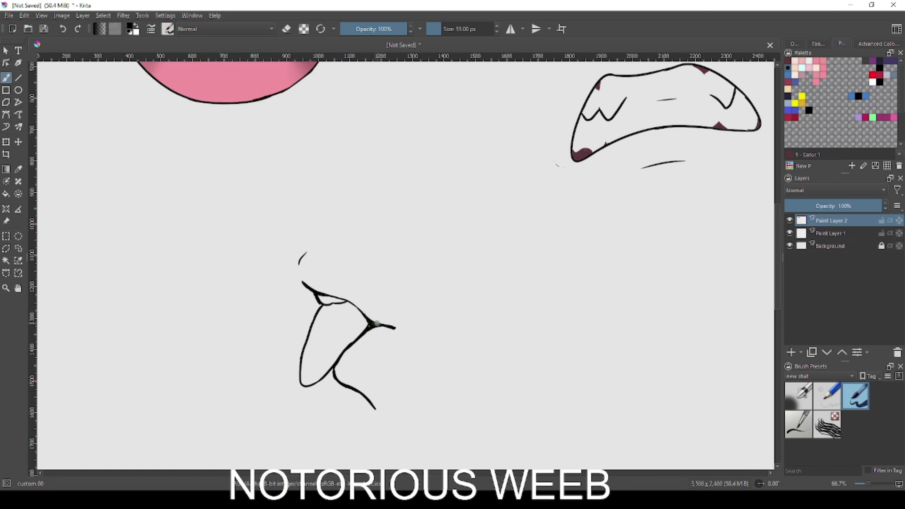
# Erase and redraw the tongue's outer edge as a smooth curve from the upper teeth toward the tip.
pyautogui.press('e')
pyautogui.moveTo(320, 308)
pyautogui.mouseDown()
pyautogui.moveTo(307, 349)
pyautogui.moveTo(298, 343)
pyautogui.mouseUp()
pyautogui.press('e')
pyautogui.moveTo(305, 380); pyautogui.dragTo(318, 316)
pyautogui.hotkey('ctrl', 'z')
pyautogui.hotkey('ctrl', 'z')
pyautogui.moveTo(305, 351); pyautogui.dragTo(324, 310)
pyautogui.hotkey('ctrl', 'z')
pyautogui.press('e')
pyautogui.moveTo(303, 343); pyautogui.dragTo(299, 361)
pyautogui.press('e')
pyautogui.press('e')
pyautogui.moveTo(306, 348)
pyautogui.mouseDown()
pyautogui.moveTo(319, 310)
pyautogui.moveTo(301, 369)
pyautogui.mouseUp()
pyautogui.hotkey('ctrl', 'z')
pyautogui.moveTo(323, 307); pyautogui.dragTo(300, 367)
pyautogui.hotkey('ctrl', 'z')
pyautogui.hotkey('ctrl', 'z')
pyautogui.hotkey('ctrl', 'z')
pyautogui.hotkey('ctrl', 'z')
pyautogui.moveTo(326, 307); pyautogui.dragTo(302, 360)
pyautogui.hotkey('ctrl', 'z')
pyautogui.press('e')
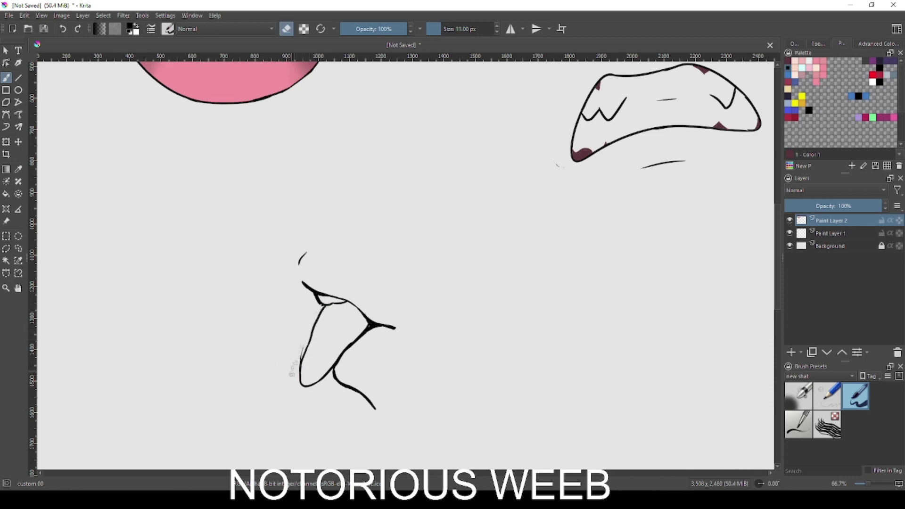
# Touch up the chin line below the lower lip and refine the tongue's outline near the teeth.
pyautogui.press('e')
pyautogui.press('e')
pyautogui.press('e')
pyautogui.moveTo(361, 386); pyautogui.dragTo(376, 411)
pyautogui.press('e')
pyautogui.press('e')
pyautogui.moveTo(326, 304); pyautogui.dragTo(311, 348)
pyautogui.moveTo(300, 384); pyautogui.dragTo(307, 422)
pyautogui.hotkey('ctrl', 'z')
pyautogui.hotkey('ctrl', 'z')
# Draw a small star-shaped mark to the left of the profile mouth.
pyautogui.moveTo(370, 352); pyautogui.dragTo(319, 286)
pyautogui.moveTo(204, 241); pyautogui.dragTo(196, 287)
pyautogui.moveTo(188, 257); pyautogui.dragTo(210, 278)
pyautogui.moveTo(197, 280); pyautogui.dragTo(222, 273)
pyautogui.moveTo(607, 306); pyautogui.dragTo(461, 287)
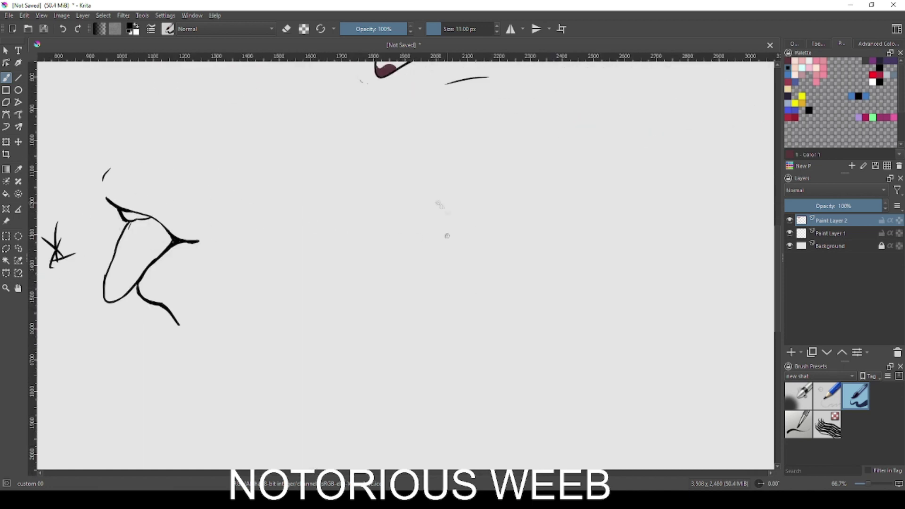
# Draw a small three-quarter-view open mouth in the empty area beside the profile mouth, with a wavy chin line below and a short nose mark above.
pyautogui.moveTo(458, 243)
pyautogui.mouseDown()
pyautogui.moveTo(511, 243)
pyautogui.moveTo(590, 273)
pyautogui.mouseUp()
pyautogui.moveTo(488, 263)
pyautogui.mouseDown()
pyautogui.moveTo(475, 251)
pyautogui.moveTo(468, 259)
pyautogui.moveTo(506, 270)
pyautogui.moveTo(556, 266)
pyautogui.mouseUp()
pyautogui.hotkey('ctrl', 'z')
pyautogui.hotkey('ctrl', 'z')
pyautogui.moveTo(471, 287)
pyautogui.mouseDown()
pyautogui.moveTo(498, 298)
pyautogui.moveTo(585, 296)
pyautogui.mouseUp()
pyautogui.hotkey('ctrl', 'z')
pyautogui.moveTo(507, 296); pyautogui.dragTo(552, 293)
pyautogui.hotkey('ctrl', 'z')
pyautogui.moveTo(464, 231); pyautogui.dragTo(498, 231)
pyautogui.hotkey('ctrl', 'z')
pyautogui.hotkey('ctrl', 'z')
pyautogui.hotkey('ctrl', 'z')
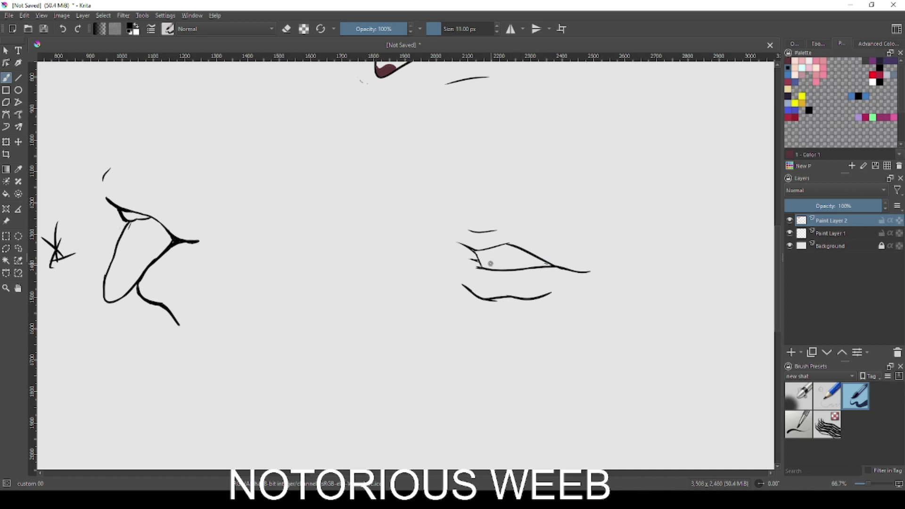
# Add a short teeth line inside the small mouth's right corner and erase the overlong tip of the corner line.
pyautogui.moveTo(523, 261); pyautogui.dragTo(555, 268)
pyautogui.press('e')
pyautogui.moveTo(585, 272); pyautogui.dragTo(576, 271)
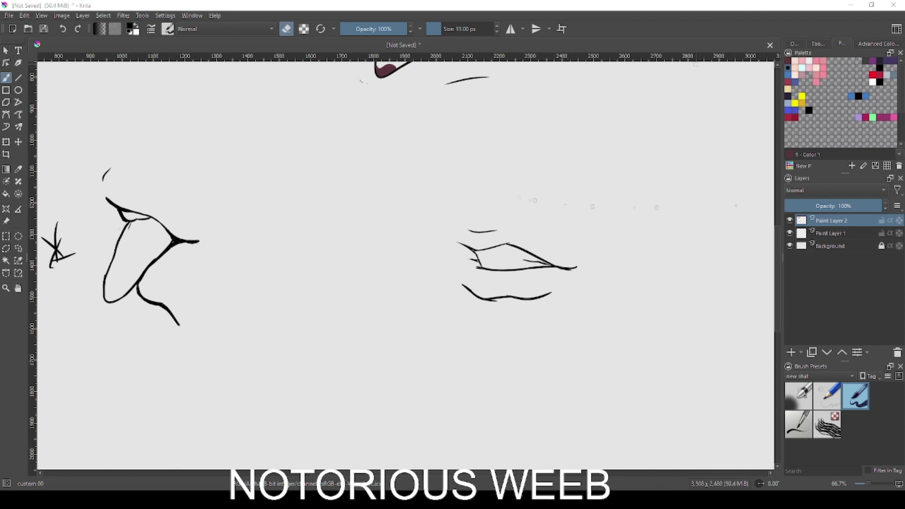
# Draw a wide wavy closed mouth with thickened corners, a small nose mark above and a filled black lower-lip shadow beneath.
pyautogui.moveTo(380, 273); pyautogui.dragTo(333, 240)
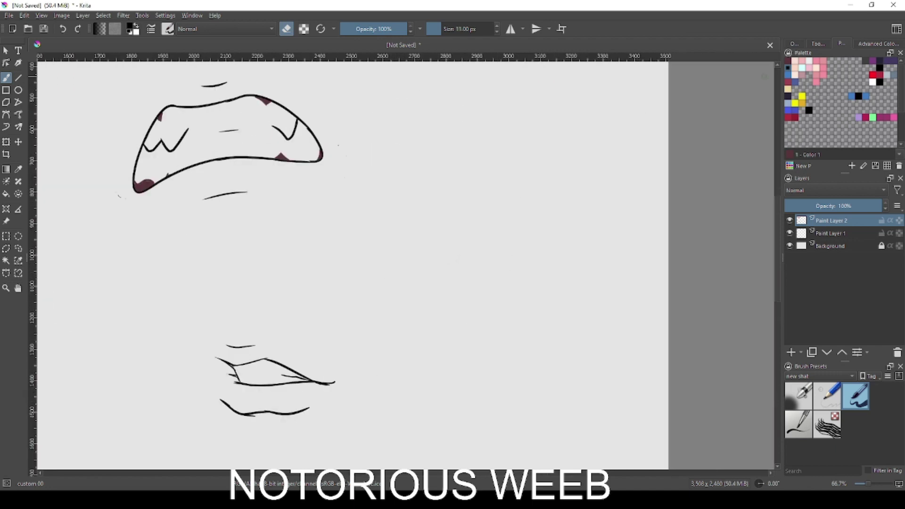
pyautogui.press('e')
pyautogui.moveTo(388, 266)
pyautogui.mouseDown()
pyautogui.moveTo(512, 245)
pyautogui.moveTo(586, 273)
pyautogui.mouseUp()
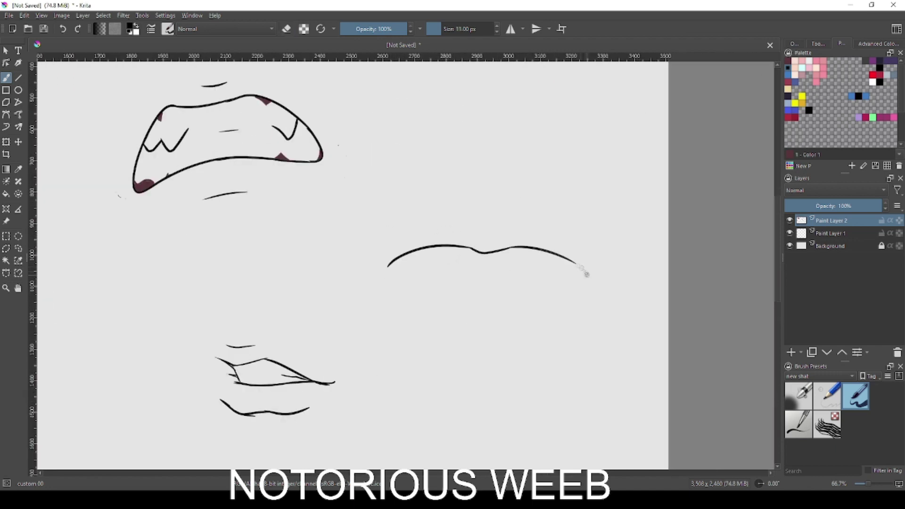
pyautogui.moveTo(414, 260); pyautogui.dragTo(452, 250)
pyautogui.moveTo(392, 265); pyautogui.dragTo(412, 255)
pyautogui.moveTo(573, 265); pyautogui.dragTo(565, 271)
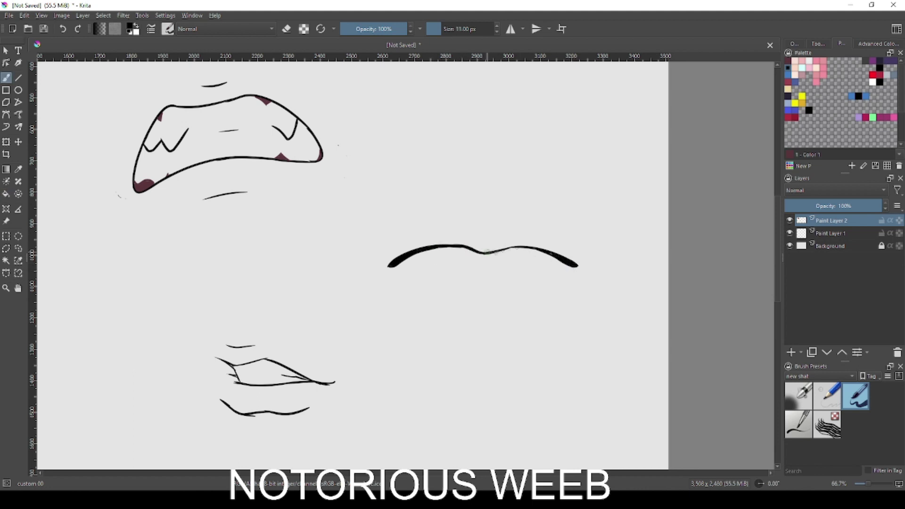
pyautogui.moveTo(489, 254); pyautogui.dragTo(534, 264)
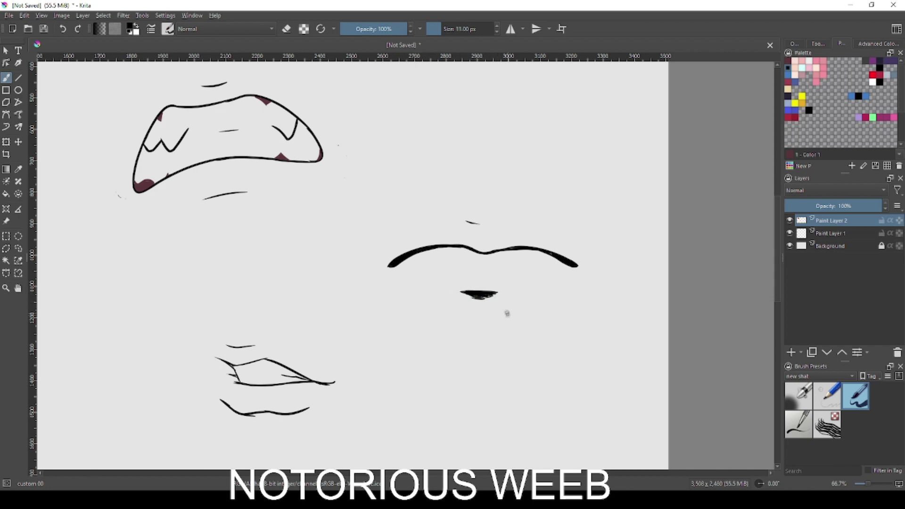
# Fill the profile mouth's hanging tongue with the pink used in the open smile.
pyautogui.scroll(-3, 458, 307)
pyautogui.scroll(2, 214, 300)
pyautogui.click(817, 60)
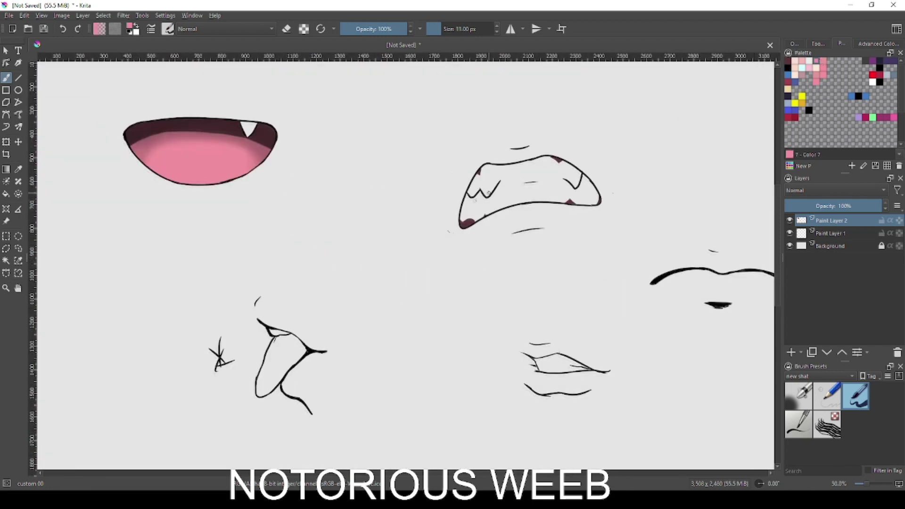
pyautogui.press('f')
pyautogui.click(282, 362)
# Fill the gritted teeth and the small three-quarter-view mouth with white.
pyautogui.click(874, 82)
pyautogui.click(530, 188)
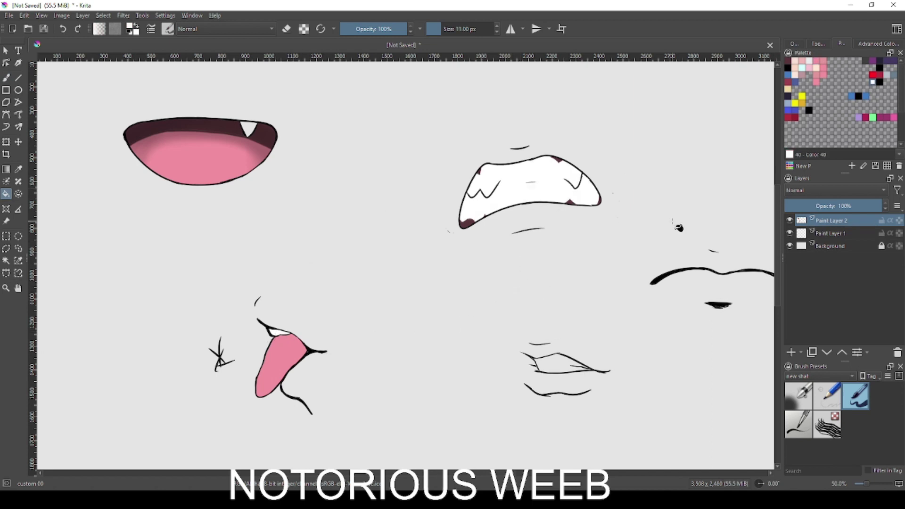
pyautogui.click(558, 355)
pyautogui.scroll(2, 588, 378)
pyautogui.scroll(-2, 489, 303)
pyautogui.scroll(-1, 563, 305)
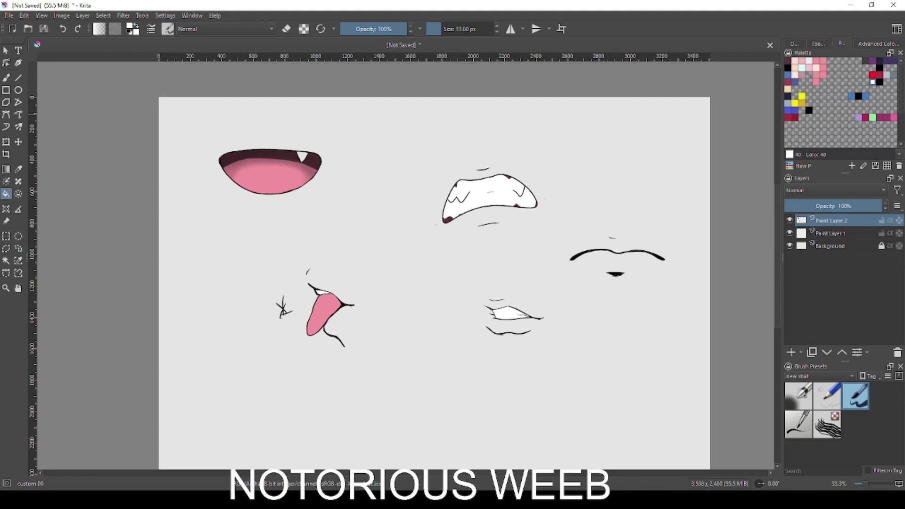
# Draw a wide wavy open-mouth outline in black with the brush, in the empty area below the small three-quarter-view mouth.
pyautogui.press('g')
pyautogui.click(880, 82)
pyautogui.press('b')
pyautogui.scroll(2, 416, 323)
pyautogui.moveTo(416, 323)
pyautogui.mouseDown()
pyautogui.moveTo(349, 164)
pyautogui.moveTo(147, 160)
pyautogui.mouseUp()
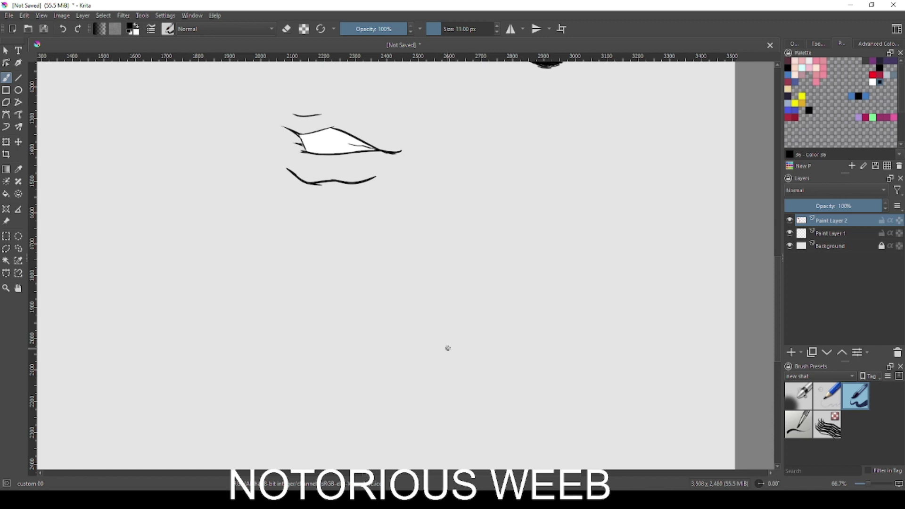
pyautogui.moveTo(347, 324)
pyautogui.mouseDown()
pyautogui.moveTo(390, 322)
pyautogui.moveTo(344, 349)
pyautogui.moveTo(372, 363)
pyautogui.moveTo(470, 374)
pyautogui.moveTo(535, 355)
pyautogui.mouseUp()
pyautogui.moveTo(386, 324); pyautogui.dragTo(543, 349)
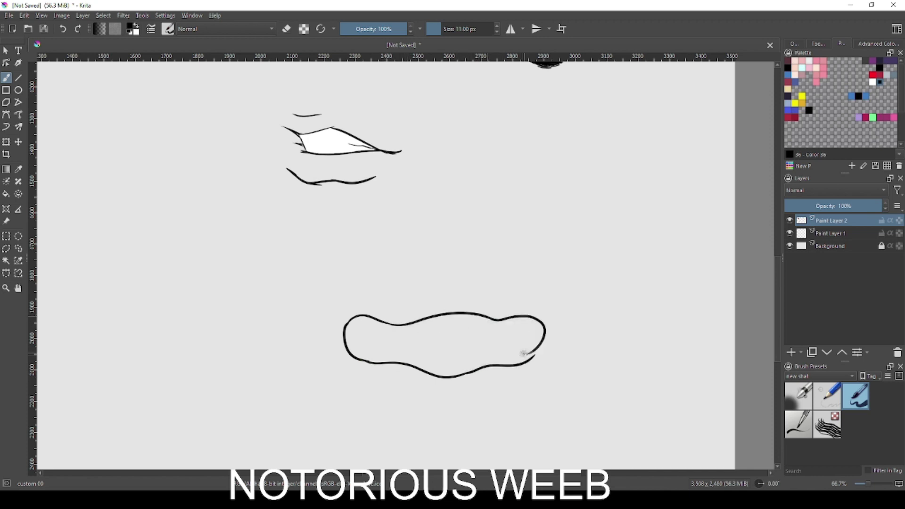
# Draw a curved upper-teeth line across the wavy mouth, redoing the stroke, and close the outline's right end.
pyautogui.moveTo(348, 325); pyautogui.dragTo(427, 334)
pyautogui.hotkey('ctrl', 'z')
pyautogui.hotkey('ctrl', 'z')
pyautogui.moveTo(347, 324)
pyautogui.mouseDown()
pyautogui.moveTo(447, 336)
pyautogui.moveTo(426, 341)
pyautogui.mouseUp()
pyautogui.moveTo(399, 337)
pyautogui.mouseDown()
pyautogui.moveTo(476, 341)
pyautogui.moveTo(546, 329)
pyautogui.mouseUp()
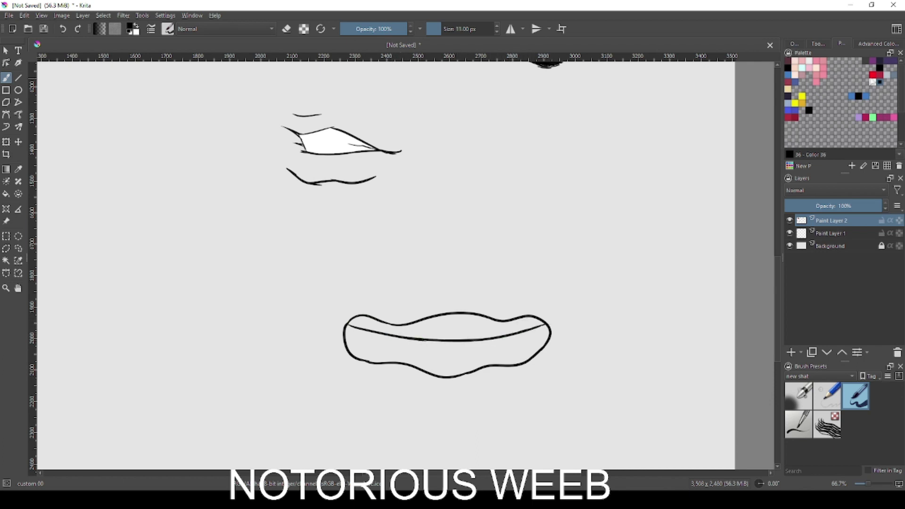
# Fill the wavy mouth's upper teeth with white and the area beneath them with dark maroon.
pyautogui.click(873, 82)
pyautogui.press('f')
pyautogui.click(489, 323)
pyautogui.click(788, 61)
pyautogui.click(533, 345)
pyautogui.scroll(-3, 506, 329)
pyautogui.scroll(1, 415, 273)
pyautogui.moveTo(409, 267); pyautogui.dragTo(455, 299)
pyautogui.scroll(1, 439, 286)
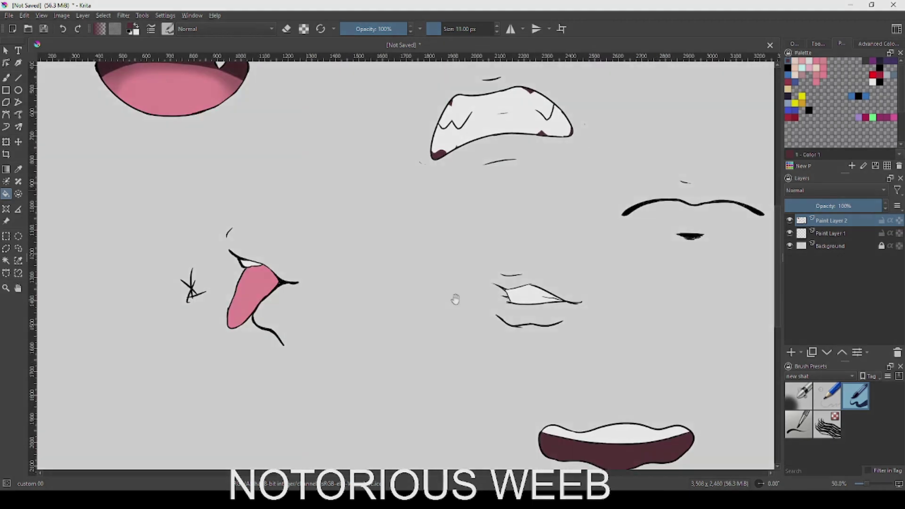